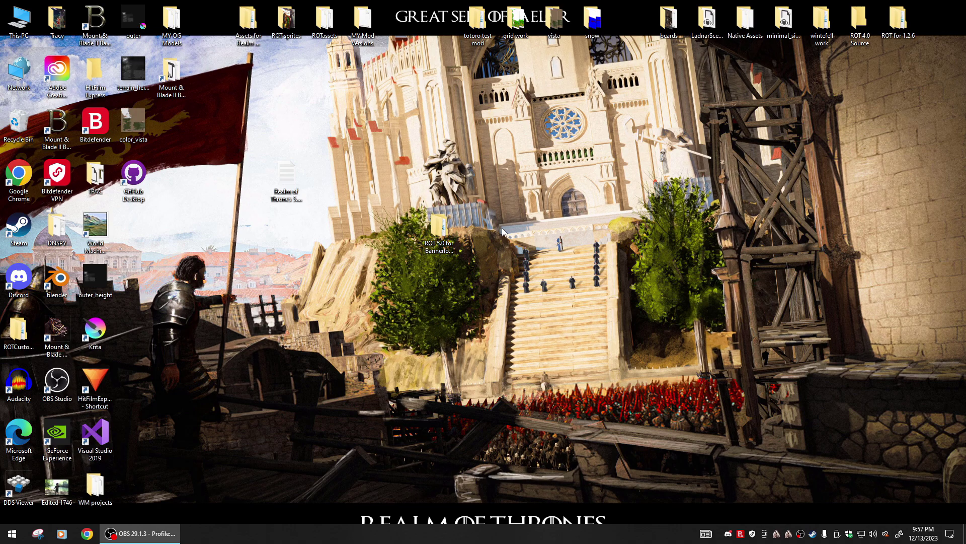
Open the ROT 5.0 folder, check its Modules folder's four ROT modules, then return.
{"action": "left_click", "coordinate": [440, 248]}
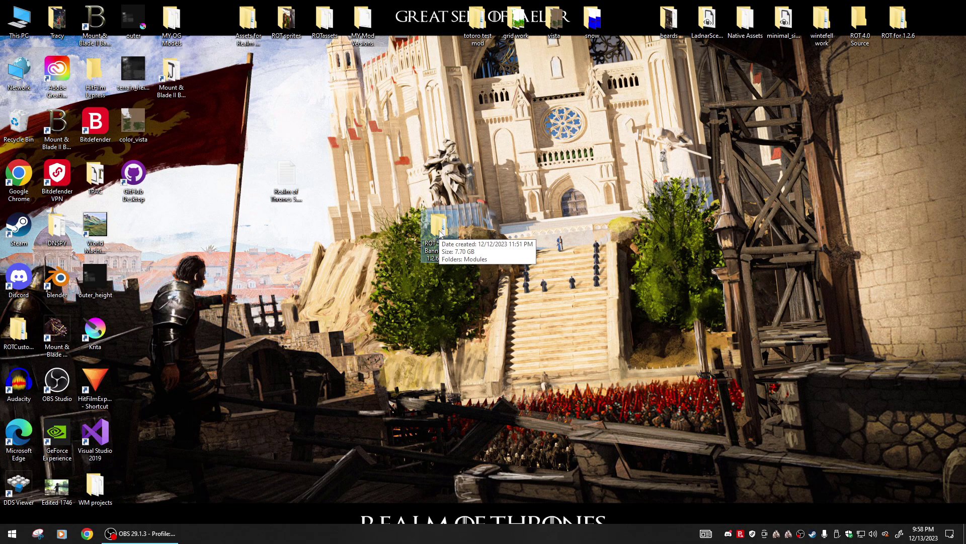
{"action": "double_click", "coordinate": [440, 233]}
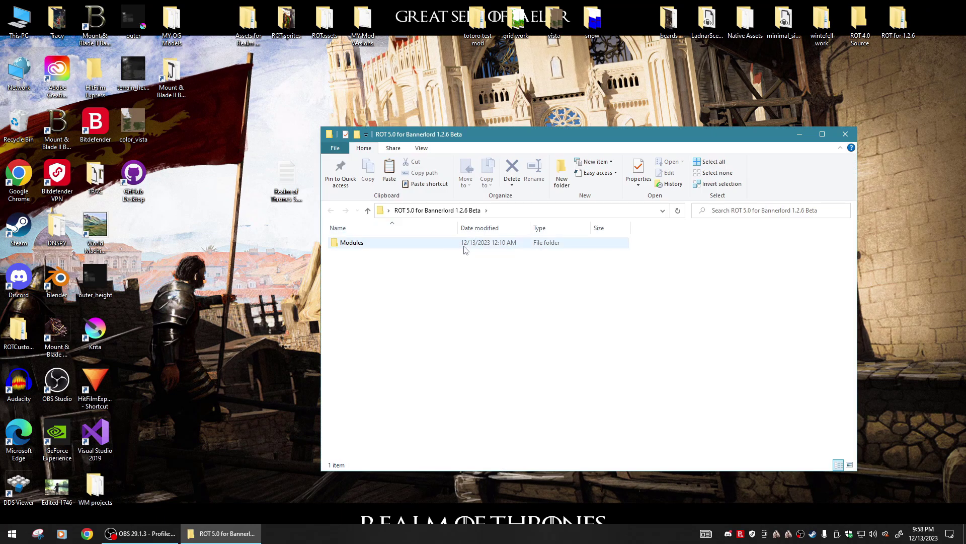
{"action": "double_click", "coordinate": [353, 244]}
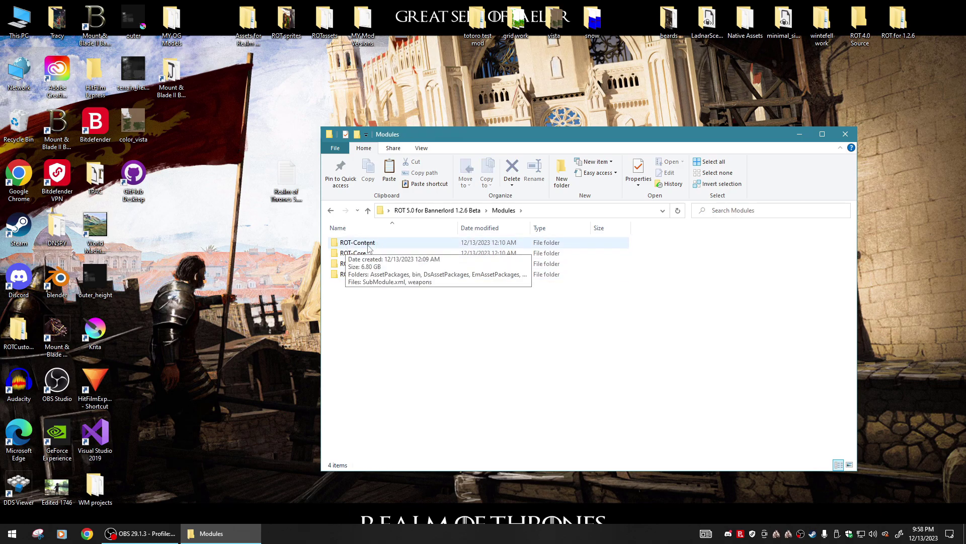
{"action": "mouse_move", "coordinate": [357, 262]}
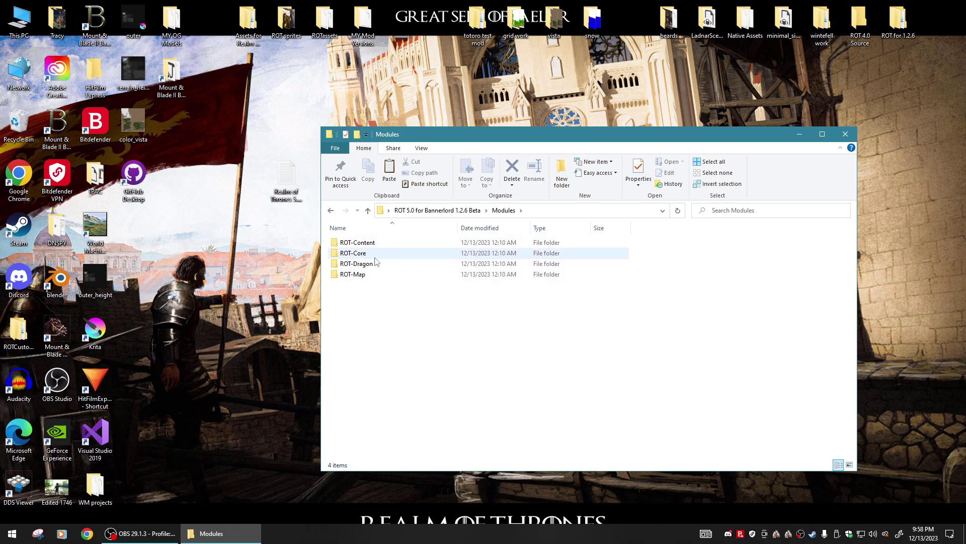
{"action": "left_click", "coordinate": [333, 211]}
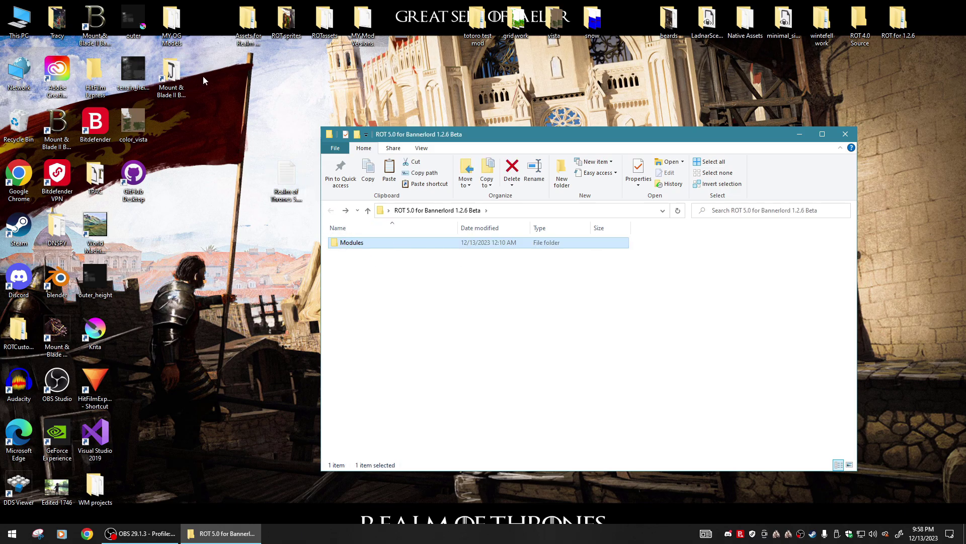
Open the Mount & Blade II Bannerlord game folder and arrange it beside the mod folder window.
{"action": "double_click", "coordinate": [171, 83]}
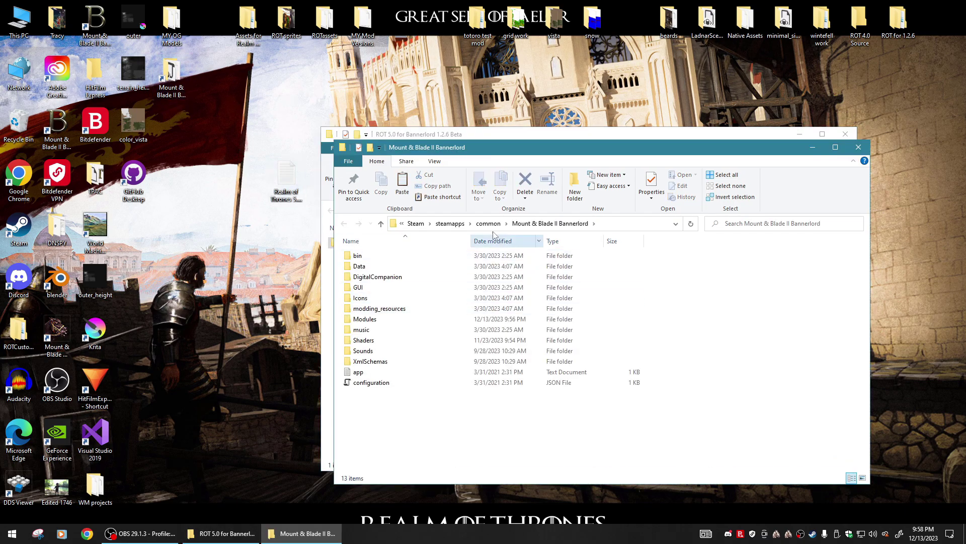
{"action": "left_click_drag", "start_coordinate": [546, 149], "coordinate": [536, 89]}
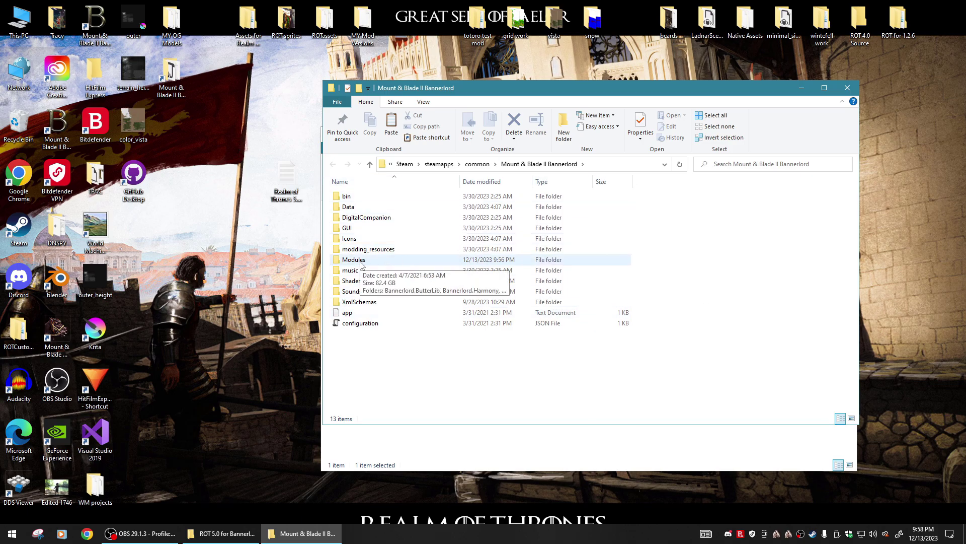
{"action": "left_click_drag", "start_coordinate": [440, 88], "coordinate": [599, 119]}
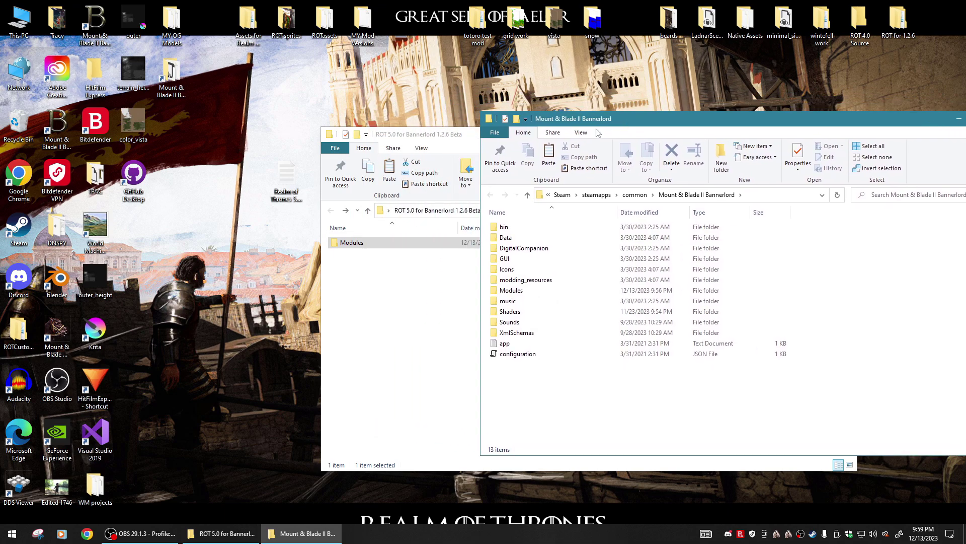
{"action": "left_click_drag", "start_coordinate": [431, 131], "coordinate": [239, 138]}
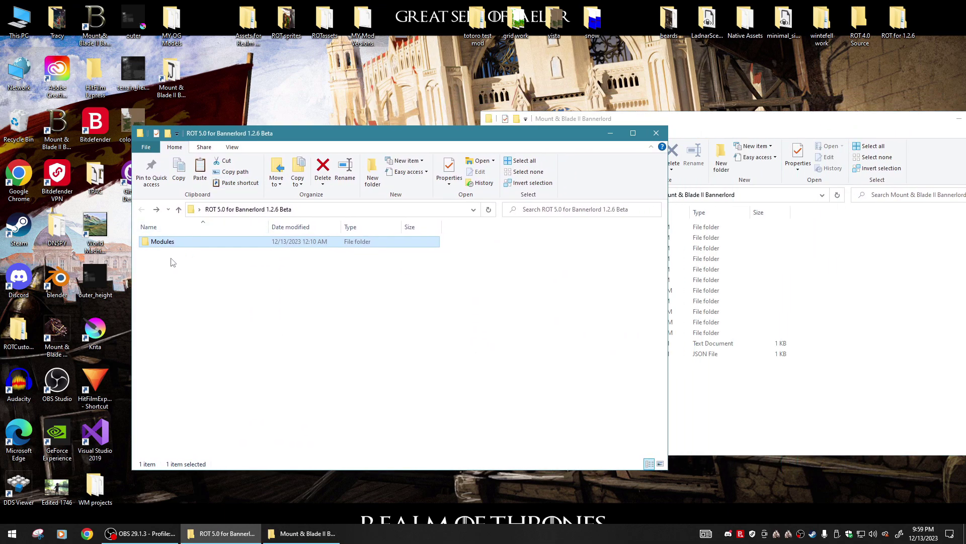
Cut the mod's Modules folder and bring the game folder window forward.
{"action": "right_click", "coordinate": [167, 243]}
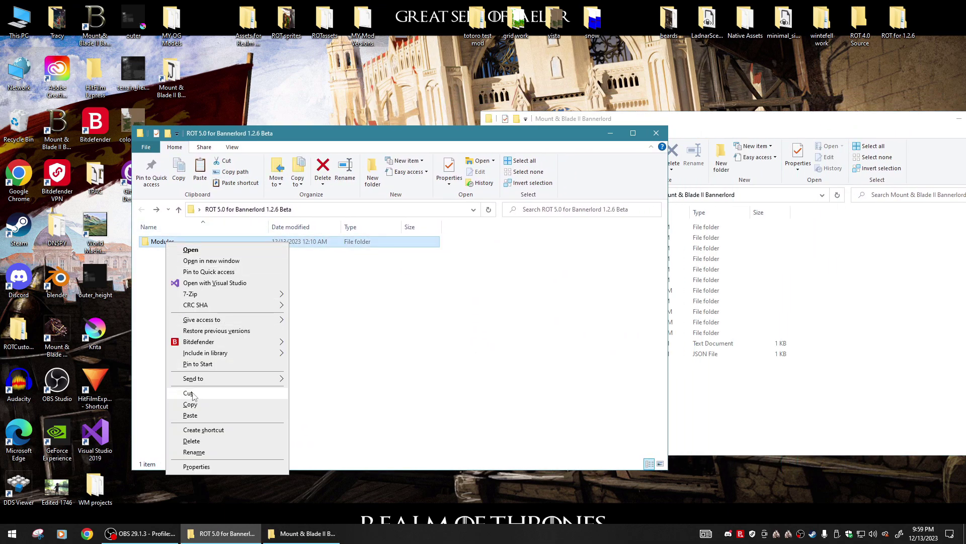
{"action": "left_click", "coordinate": [189, 393]}
{"action": "left_click", "coordinate": [763, 396]}
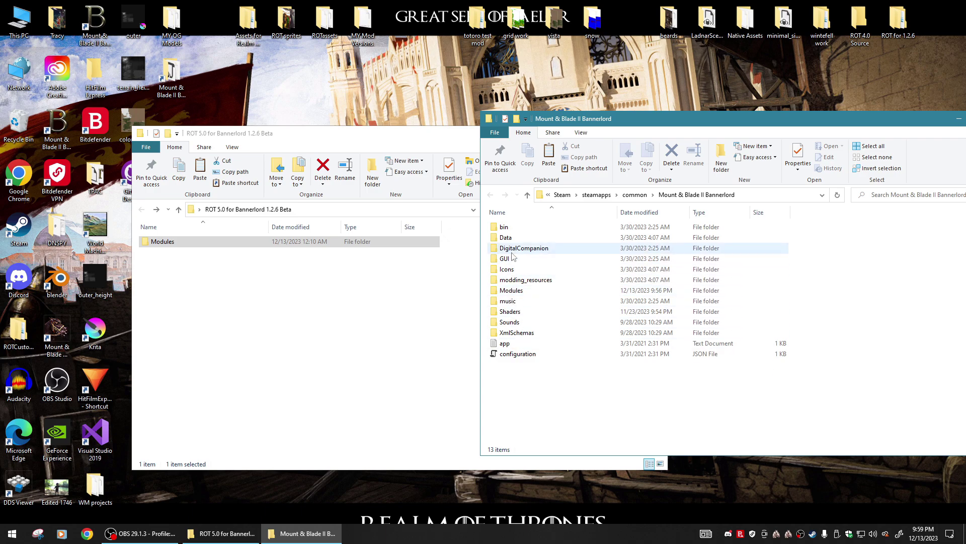
Paste the mod's Modules folder into the game folder and check the four ROT folders arrived.
{"action": "right_click", "coordinate": [810, 300]}
{"action": "left_click", "coordinate": [826, 370]}
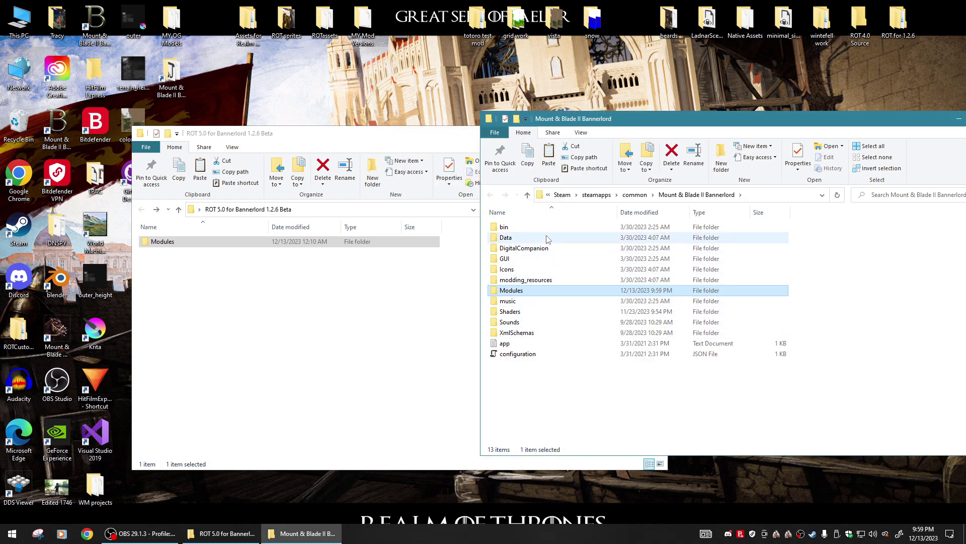
{"action": "double_click", "coordinate": [513, 294]}
{"action": "left_click", "coordinate": [522, 259]}
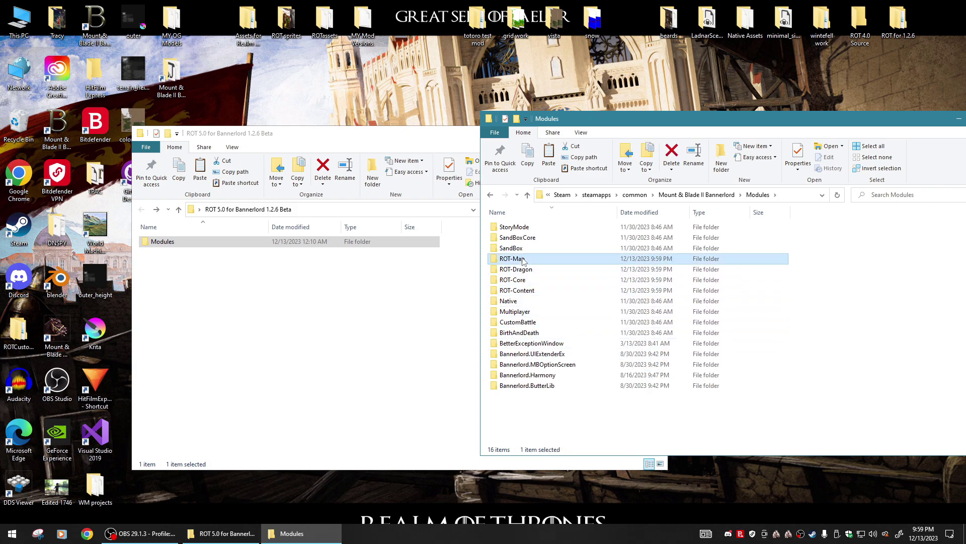
{"action": "left_click", "coordinate": [516, 290], "text": "shift"}
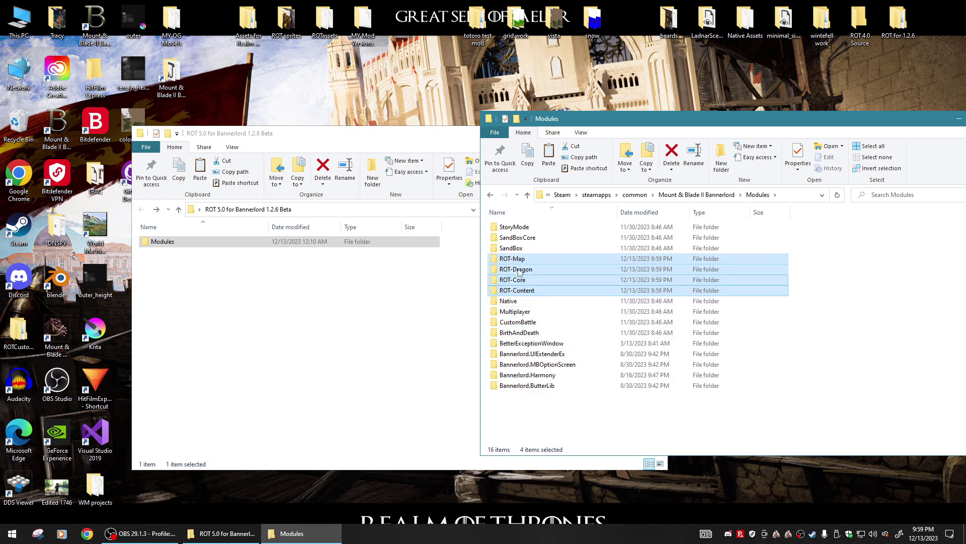
{"action": "left_click_drag", "start_coordinate": [638, 135], "coordinate": [528, 101]}
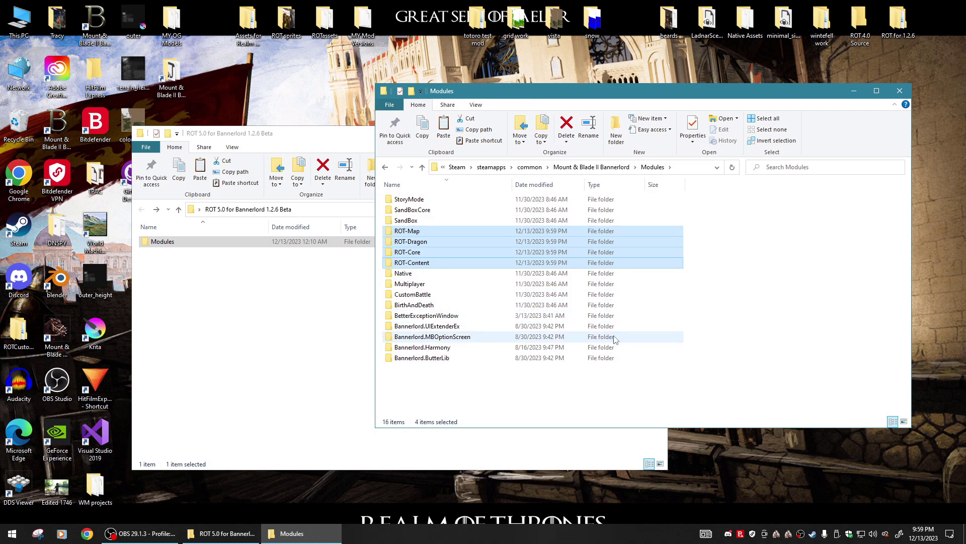
{"action": "left_click", "coordinate": [712, 333]}
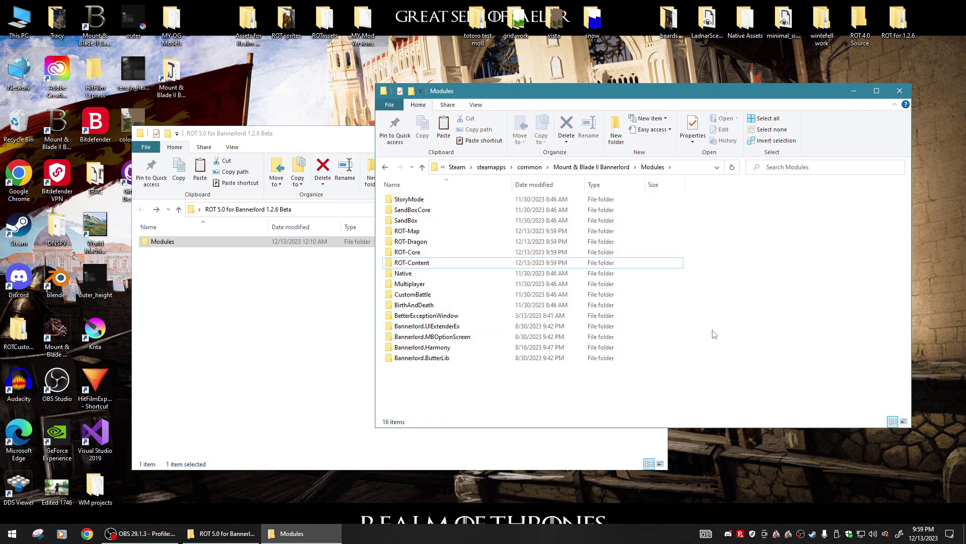
Review the Harmony, MBOptionScreen, UIExtenderEx, ButterLib and BetterExceptionWindow folders, then close both windows.
{"action": "left_click", "coordinate": [422, 348]}
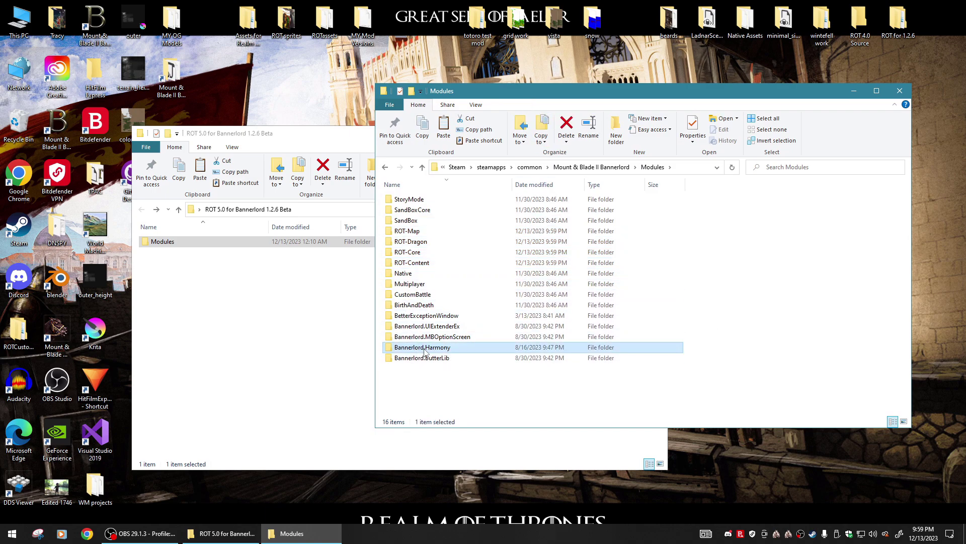
{"action": "left_click", "coordinate": [429, 338]}
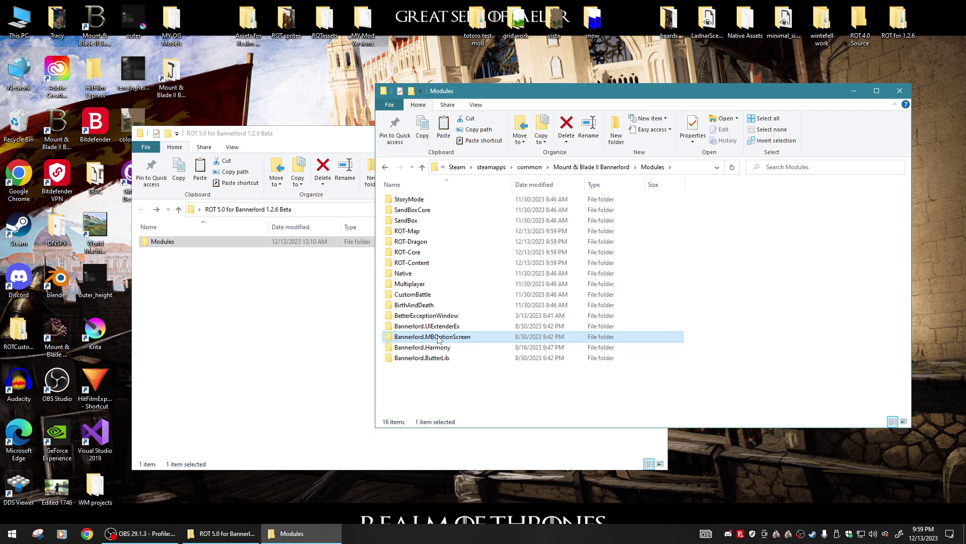
{"action": "mouse_move", "coordinate": [431, 340]}
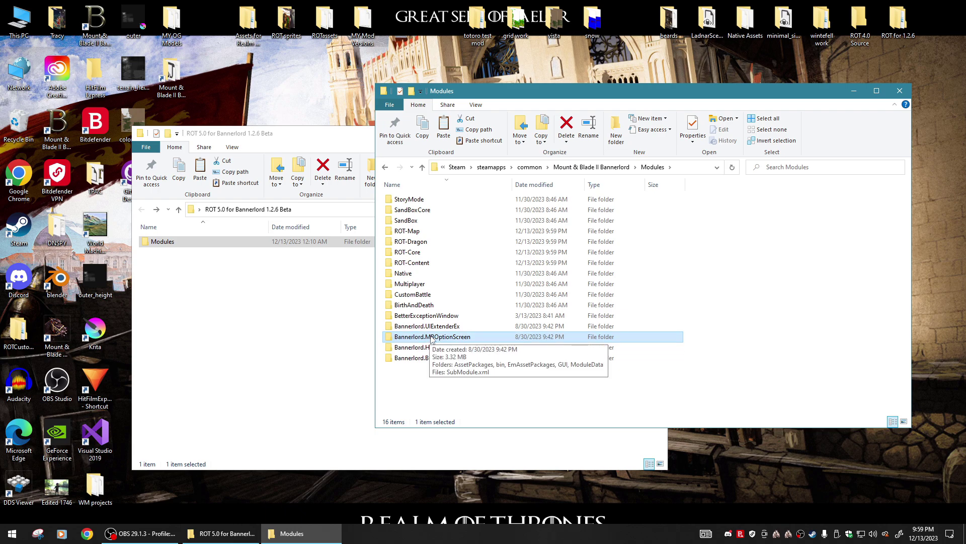
{"action": "left_click", "coordinate": [437, 328]}
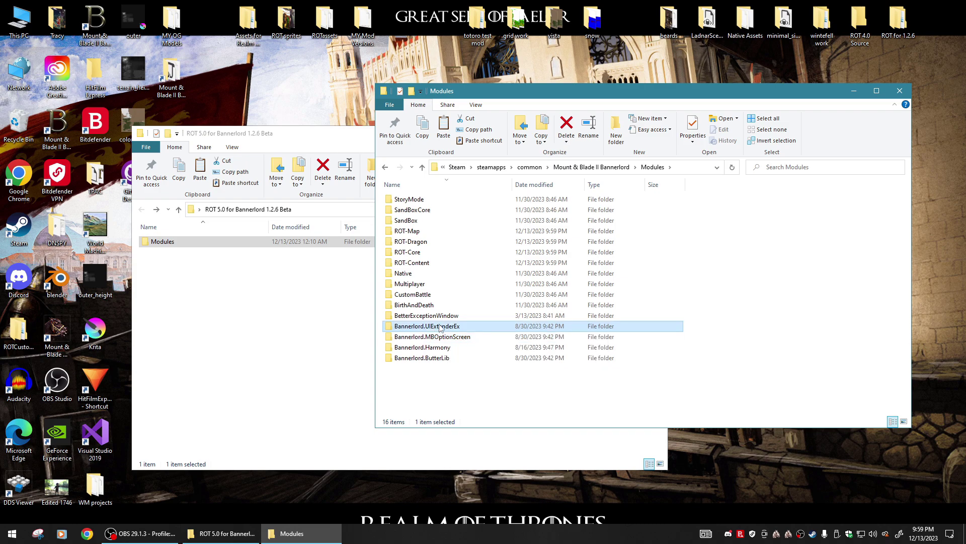
{"action": "left_click", "coordinate": [429, 359]}
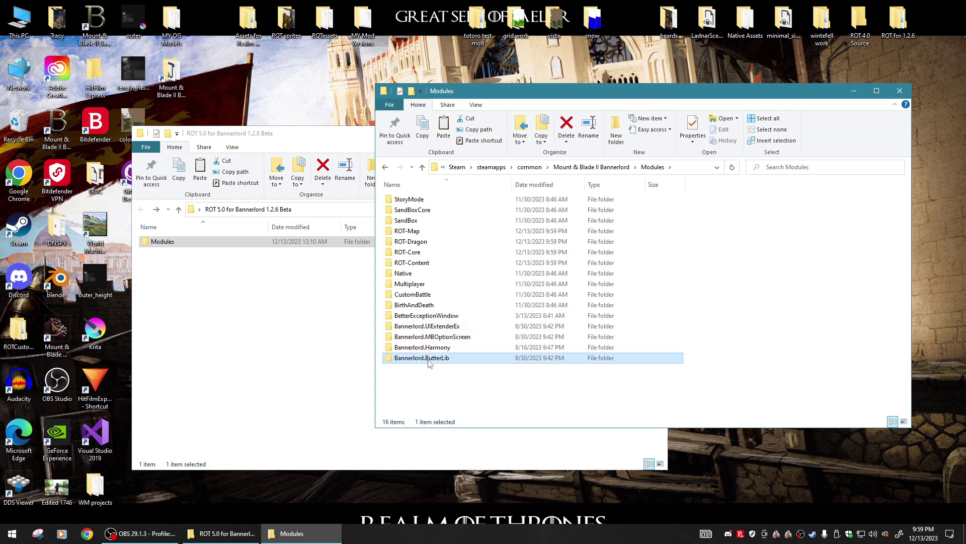
{"action": "left_click", "coordinate": [434, 317]}
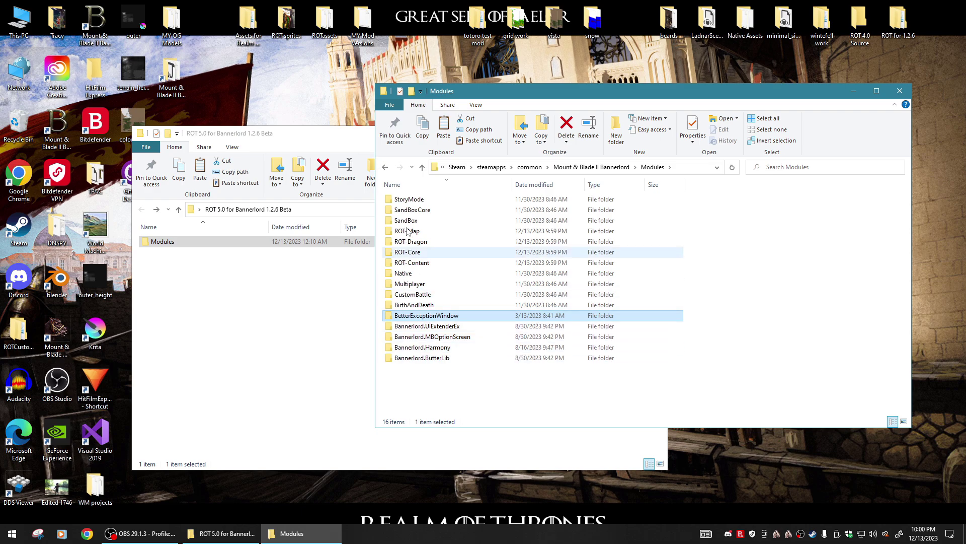
{"action": "left_click", "coordinate": [906, 92]}
{"action": "left_click", "coordinate": [657, 134]}
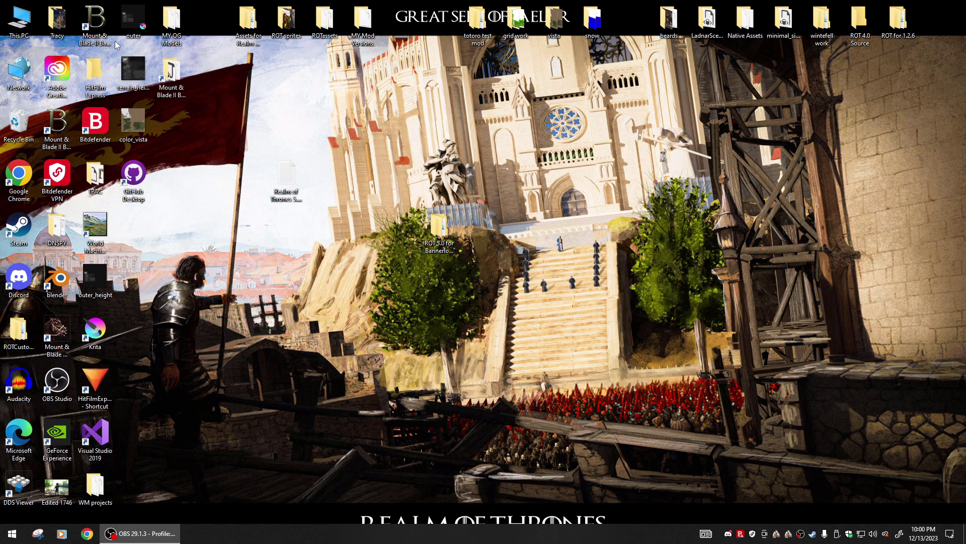
Launch Bannerlord from the desktop shortcut, show the Mods list and enable Harmony v2.2.2.145.
{"action": "double_click", "coordinate": [57, 126]}
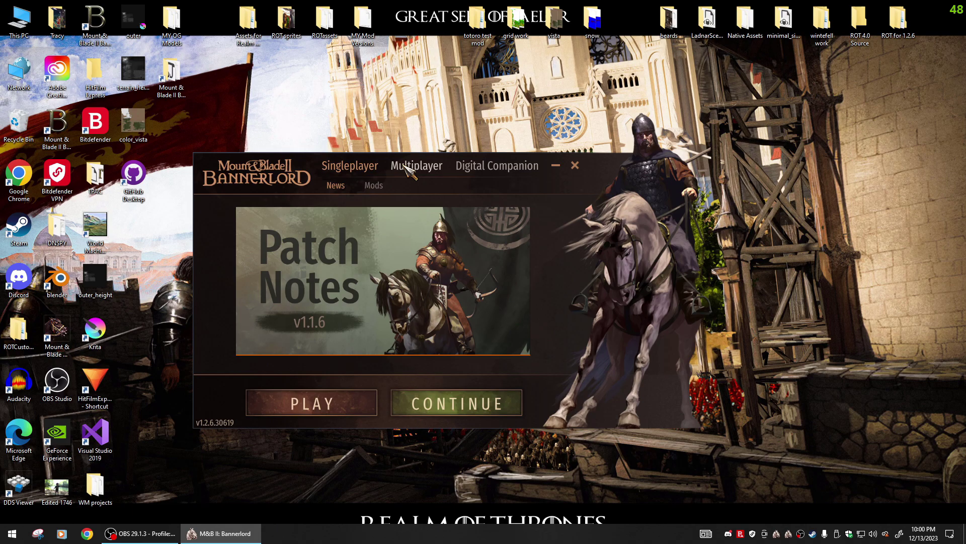
{"action": "left_click", "coordinate": [373, 186]}
{"action": "left_click", "coordinate": [213, 224]}
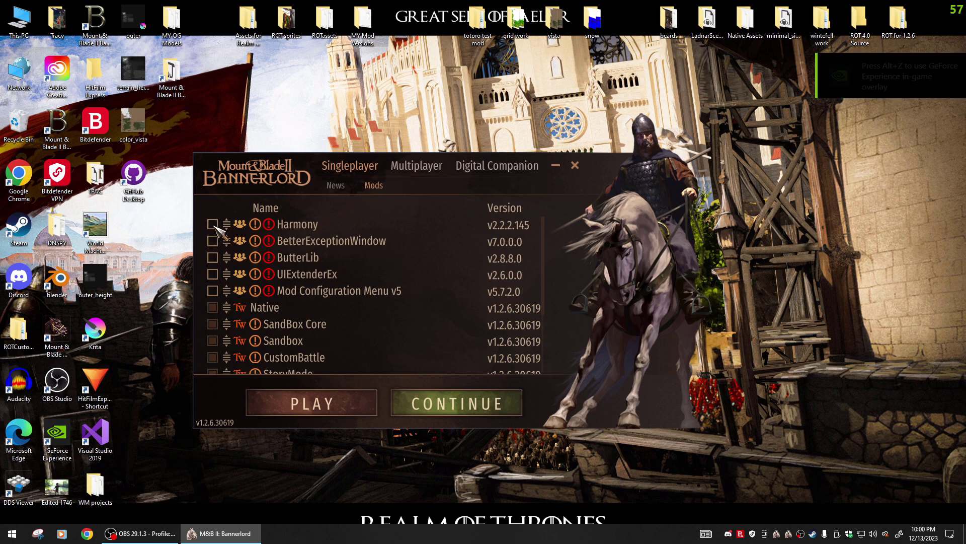
Enable the ButterLib, UIExtenderEx and Mod Configuration Menu v5 mods.
{"action": "left_click", "coordinate": [213, 257]}
{"action": "left_click", "coordinate": [212, 274]}
{"action": "left_click", "coordinate": [212, 291]}
{"action": "scroll", "coordinate": [302, 272], "scroll_direction": "down", "scroll_amount": 4}
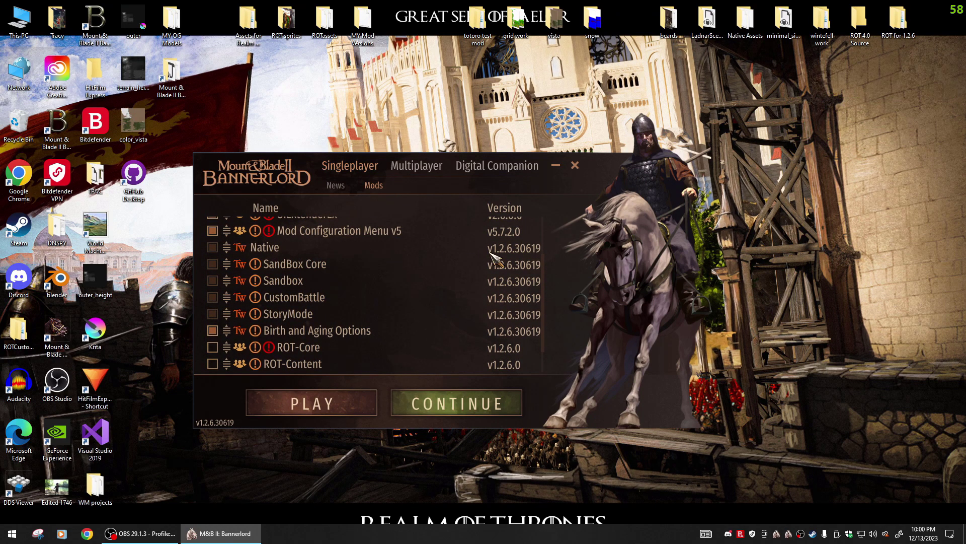
{"action": "scroll", "coordinate": [403, 282], "scroll_direction": "down", "scroll_amount": 2}
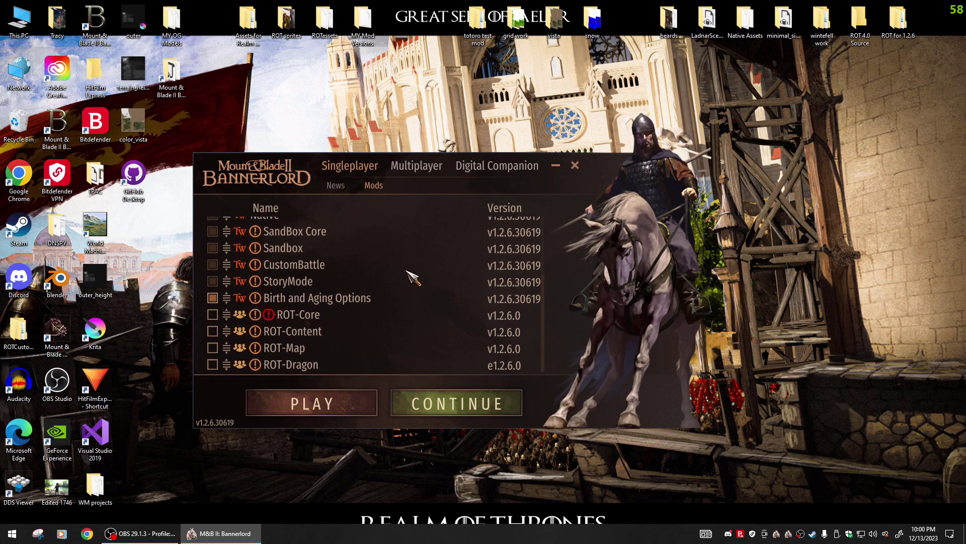
Enable the ROT-Core, ROT-Content, ROT-Map and ROT-Dragon mods.
{"action": "left_click", "coordinate": [213, 315]}
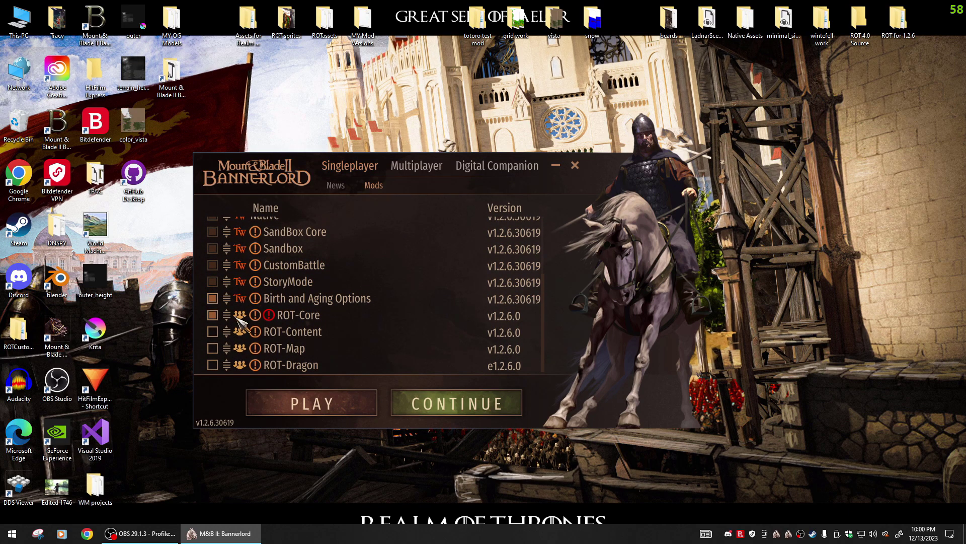
{"action": "left_click", "coordinate": [213, 332]}
{"action": "left_click", "coordinate": [214, 348]}
{"action": "left_click", "coordinate": [215, 365]}
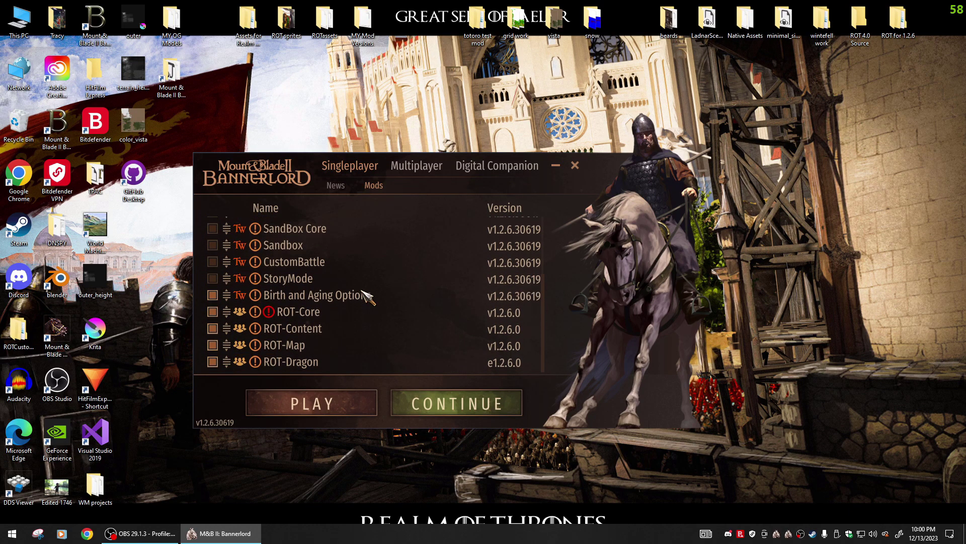
{"action": "scroll", "coordinate": [334, 322], "scroll_direction": "up", "scroll_amount": 3}
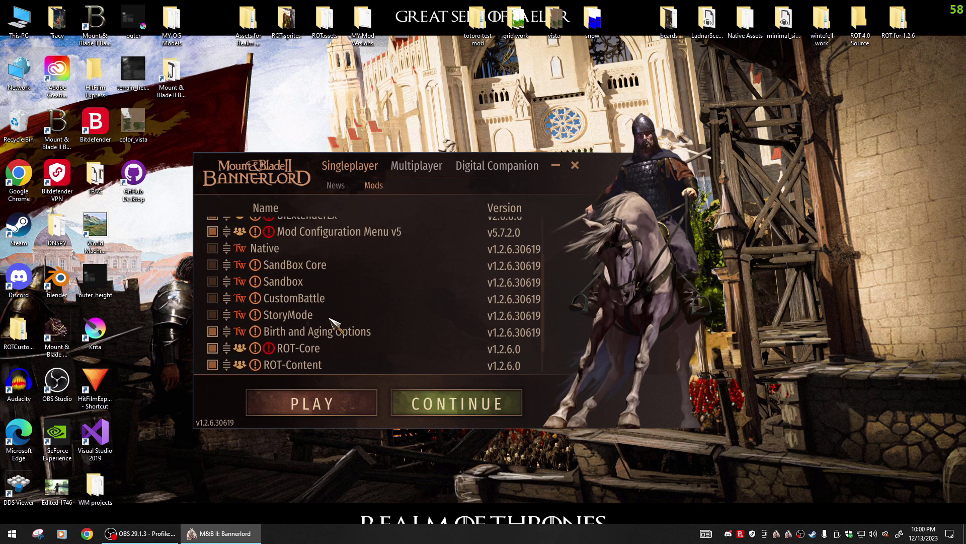
{"action": "scroll", "coordinate": [332, 322], "scroll_direction": "down", "scroll_amount": 3}
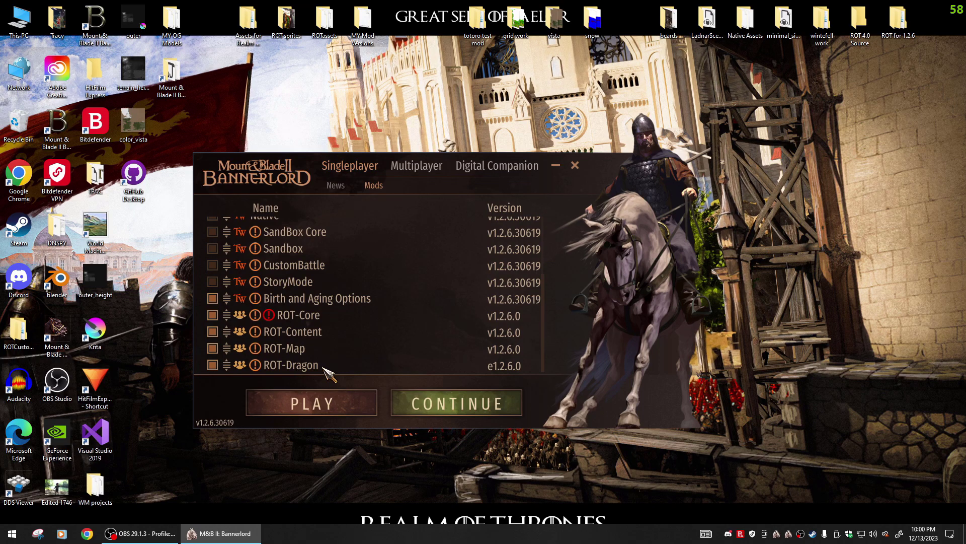
{"action": "scroll", "coordinate": [370, 300], "scroll_direction": "up", "scroll_amount": 5}
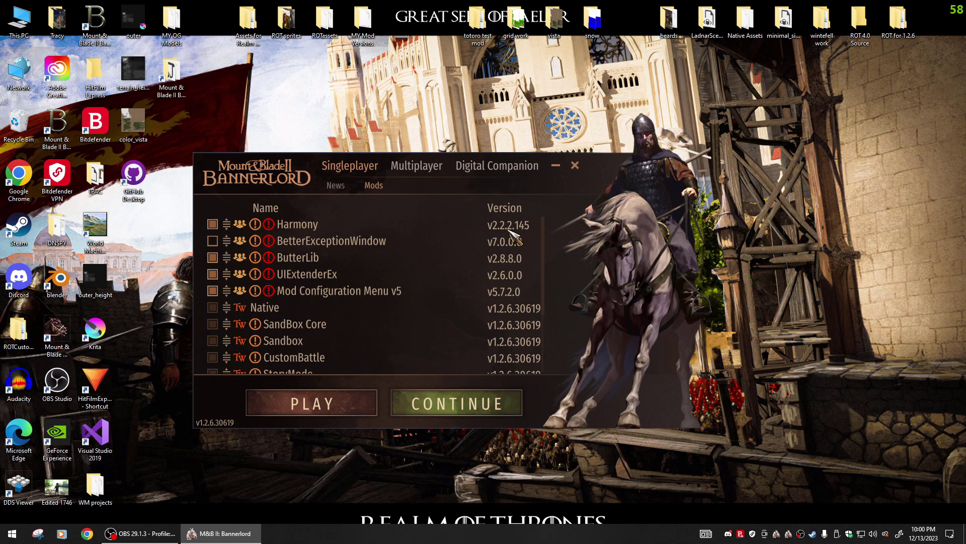
{"action": "scroll", "coordinate": [431, 263], "scroll_direction": "down", "scroll_amount": 5}
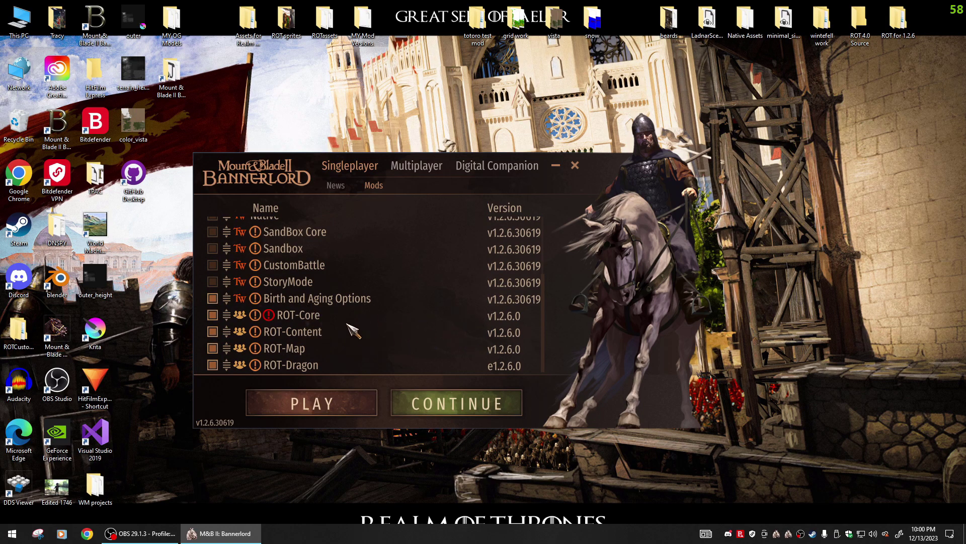
Start the game with PLAY and confirm the dependency caution to launch Realm of Thrones.
{"action": "left_click", "coordinate": [322, 402]}
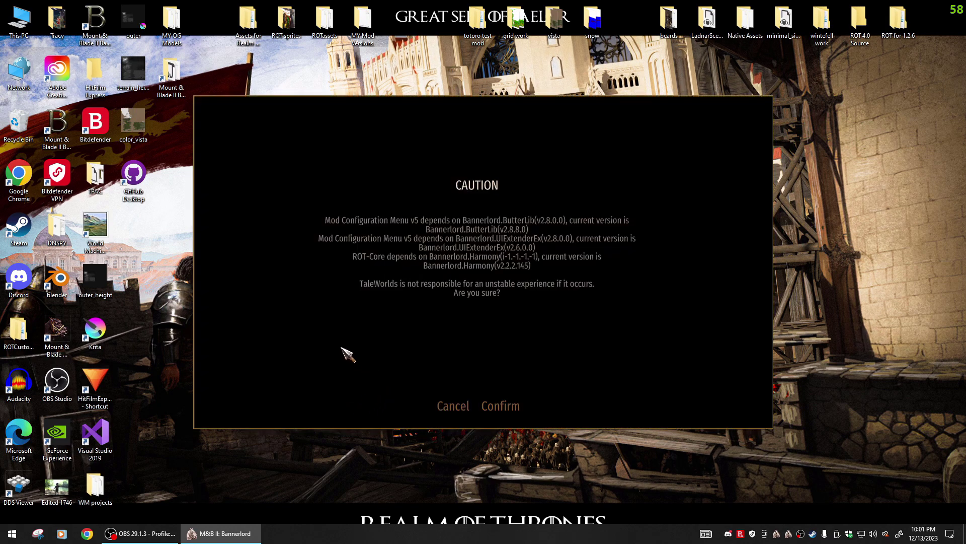
{"action": "left_click", "coordinate": [496, 408]}
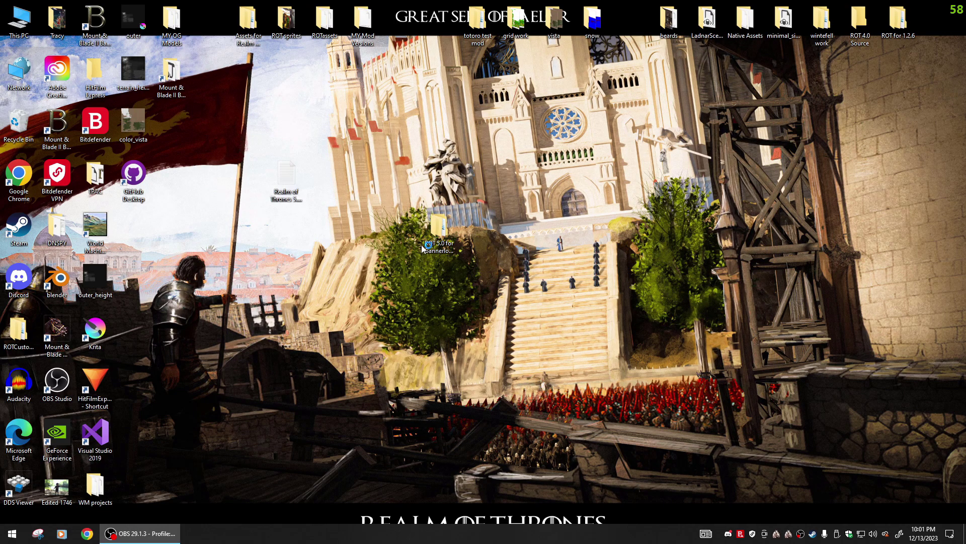